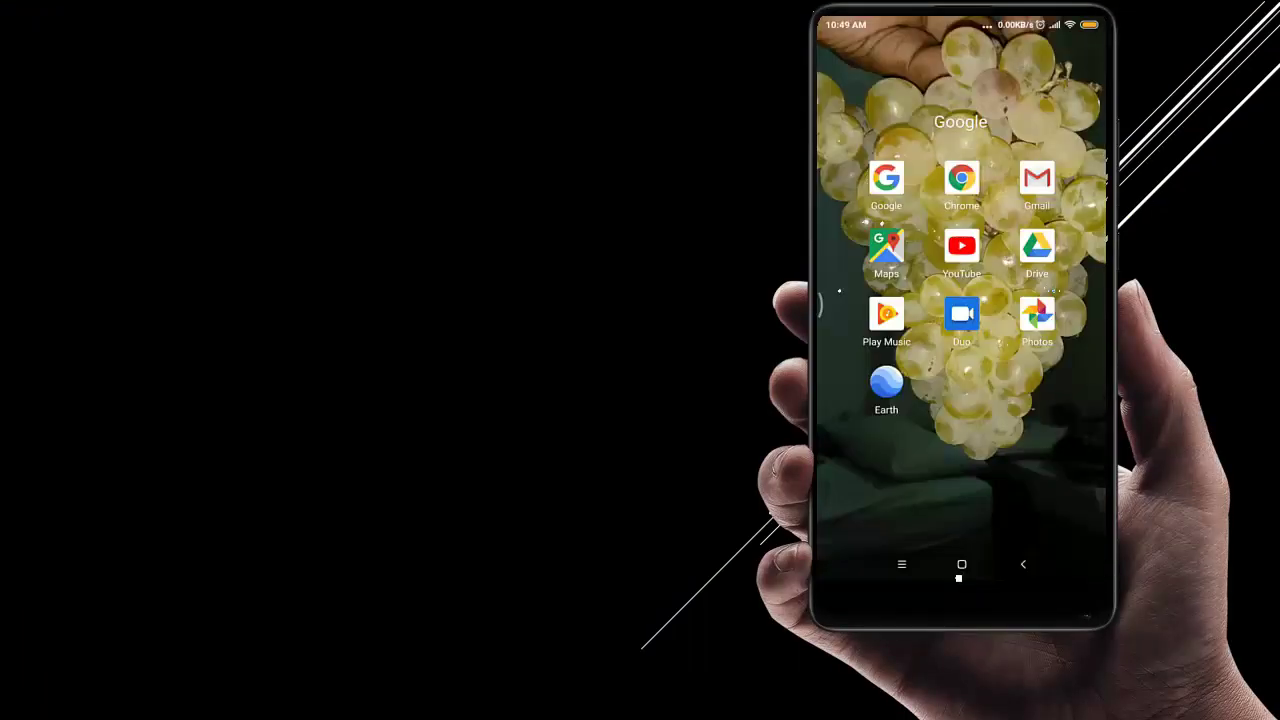
# Close the Google app folder, launch Settings and scroll down toward the Google entry.
pyautogui.click(975, 454)
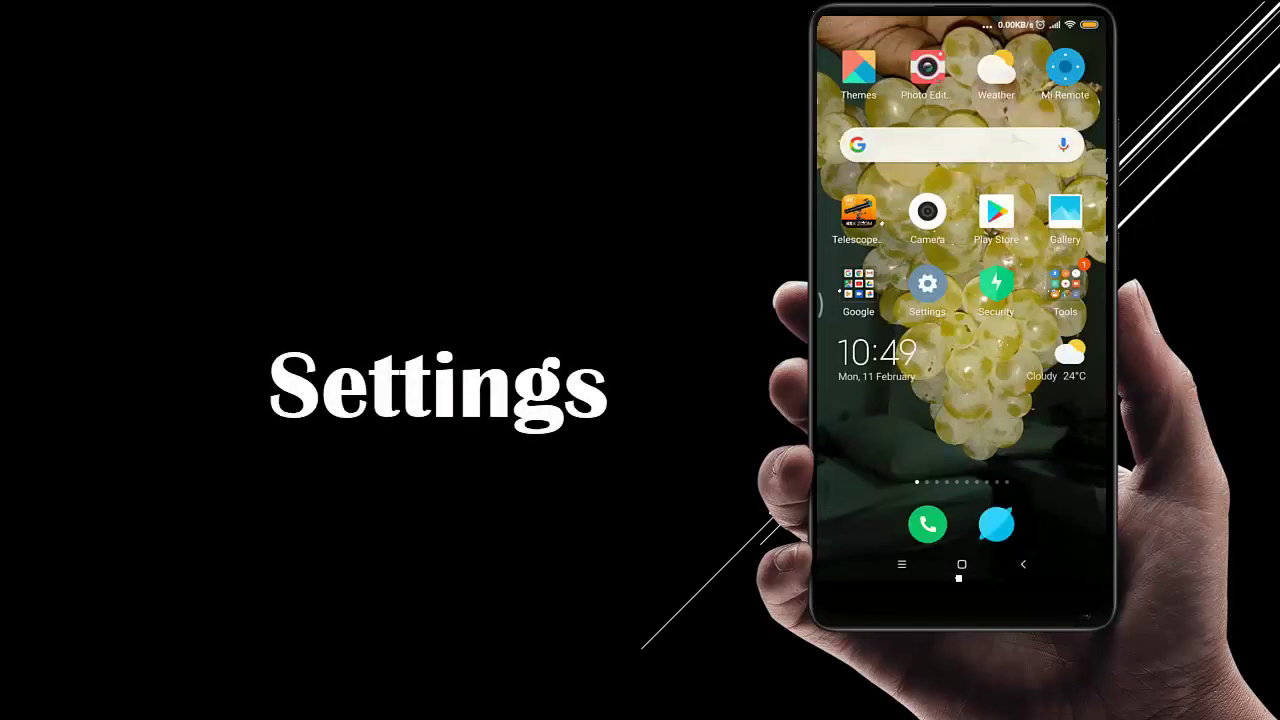
pyautogui.click(927, 285)
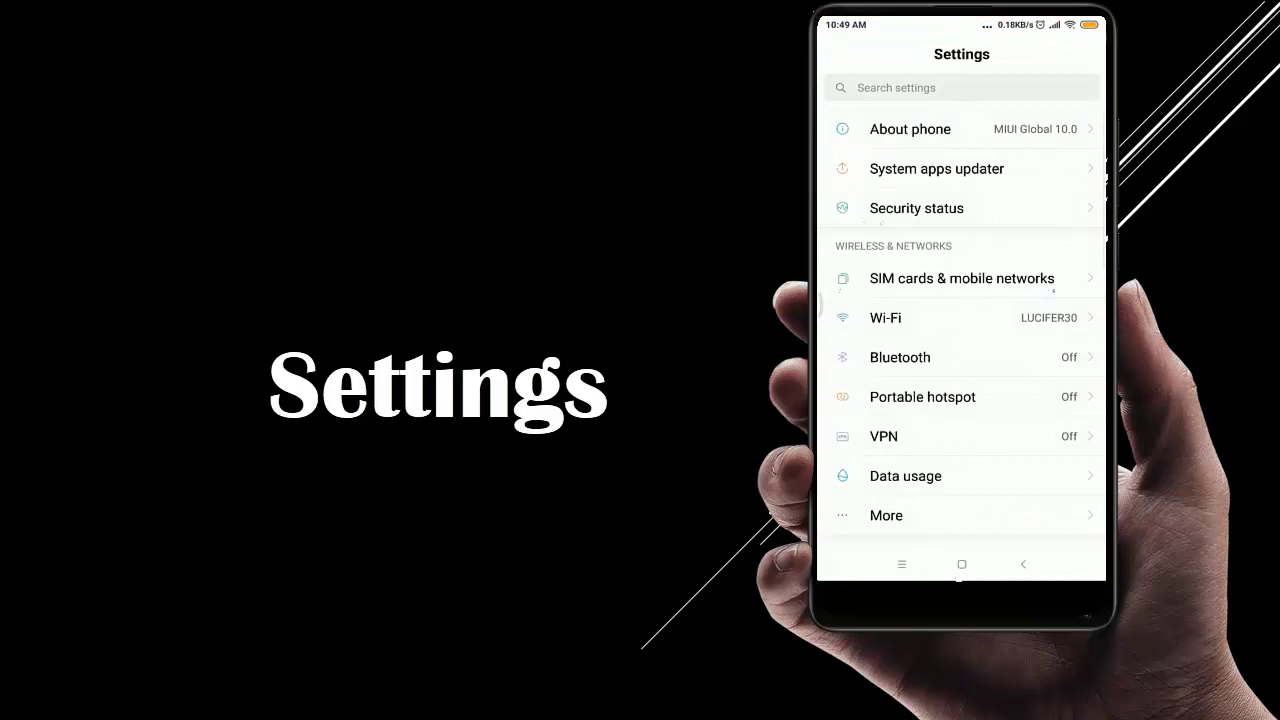
pyautogui.scroll(-3, 1000, 408)
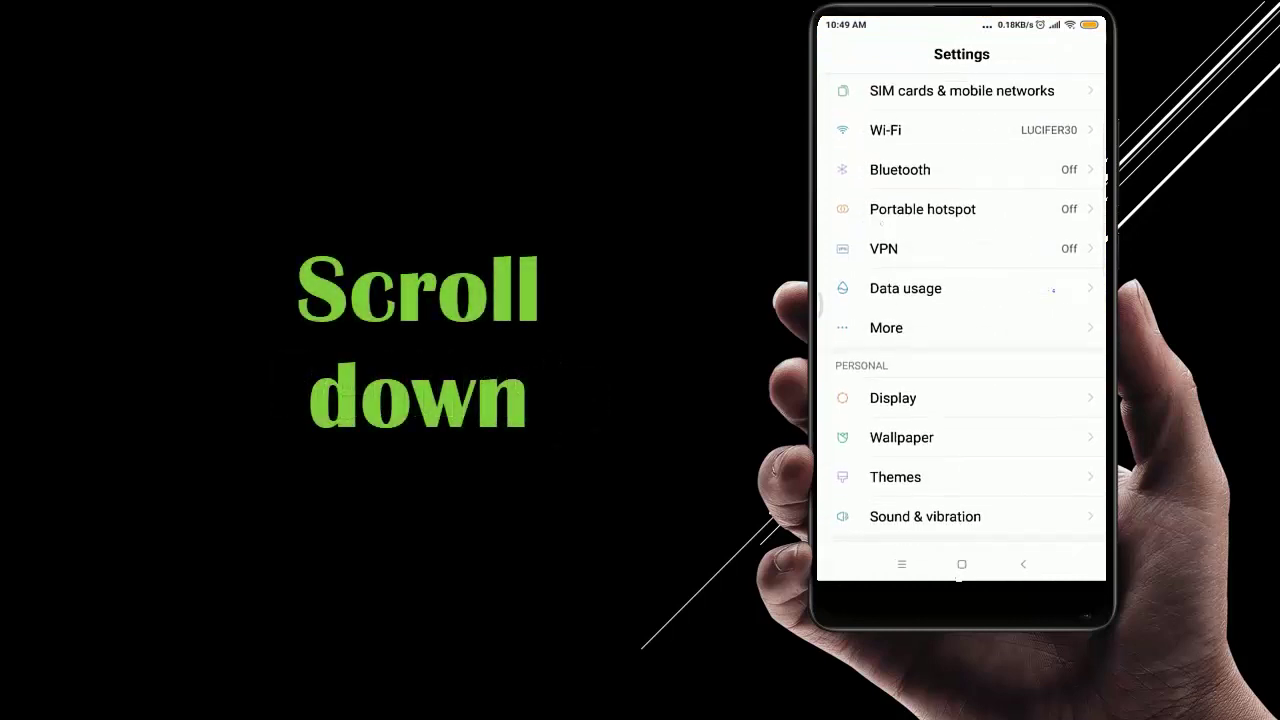
pyautogui.scroll(-1, 960, 400)
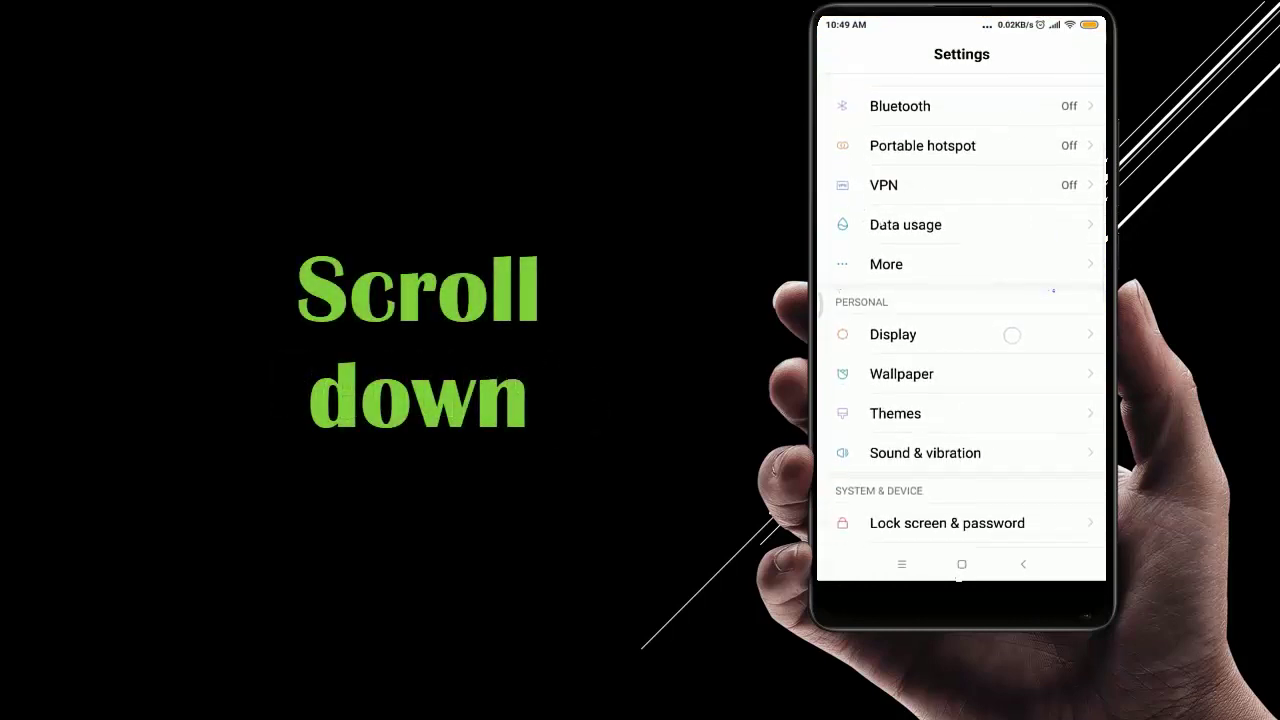
pyautogui.scroll(-2, 960, 400)
pyautogui.scroll(-2, 1014, 291)
pyautogui.scroll(-2, 1005, 310)
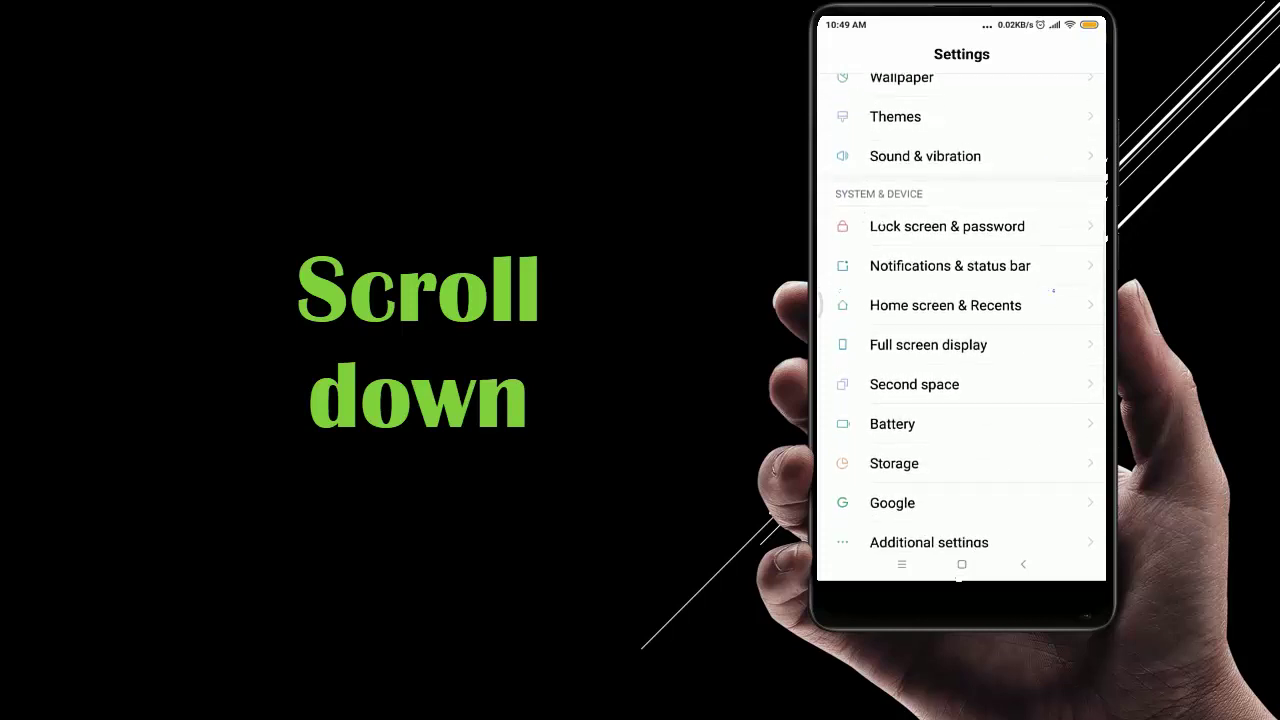
pyautogui.scroll(-1, 994, 340)
pyautogui.scroll(-1, 1007, 277)
pyautogui.scroll(-1, 1007, 277)
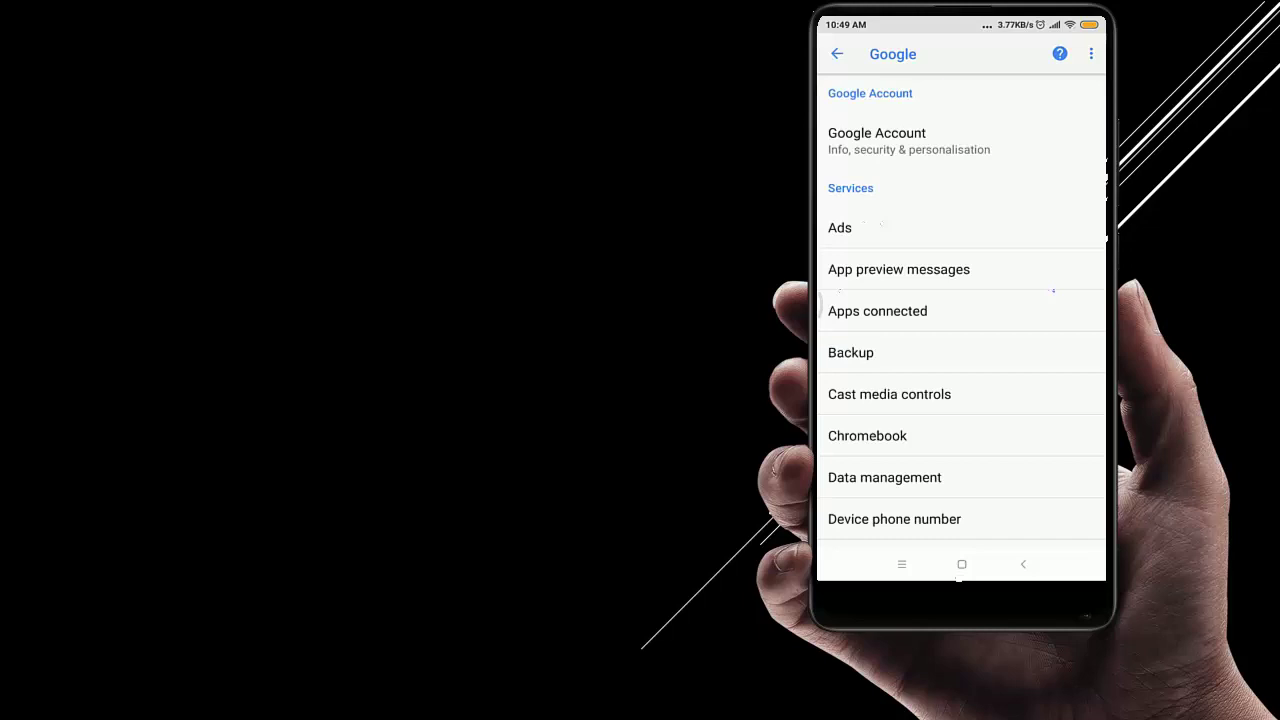
# Scroll down the Google settings list, then back up toward the Google Account entry.
pyautogui.scroll(-2, 986, 277)
pyautogui.scroll(-1, 986, 277)
pyautogui.scroll(-3, 986, 277)
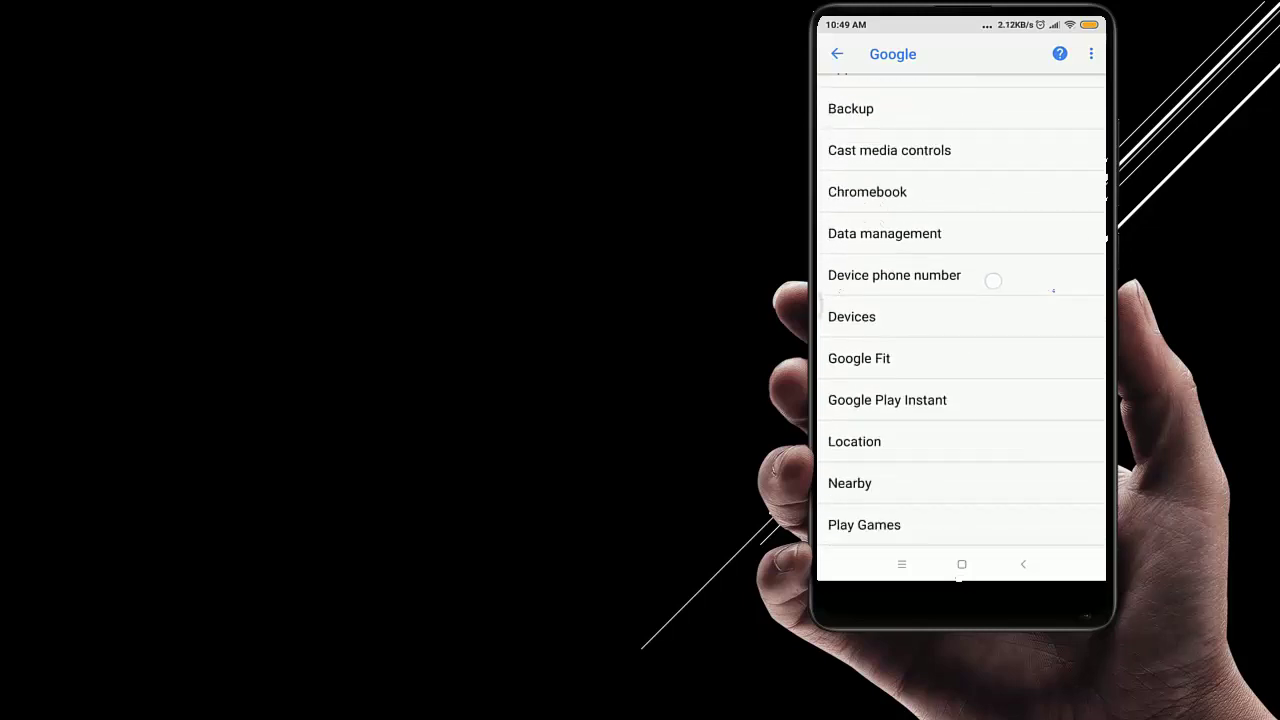
pyautogui.scroll(-1, 986, 277)
pyautogui.scroll(-2, 986, 277)
pyautogui.scroll(-4, 986, 277)
pyautogui.scroll(-1, 986, 277)
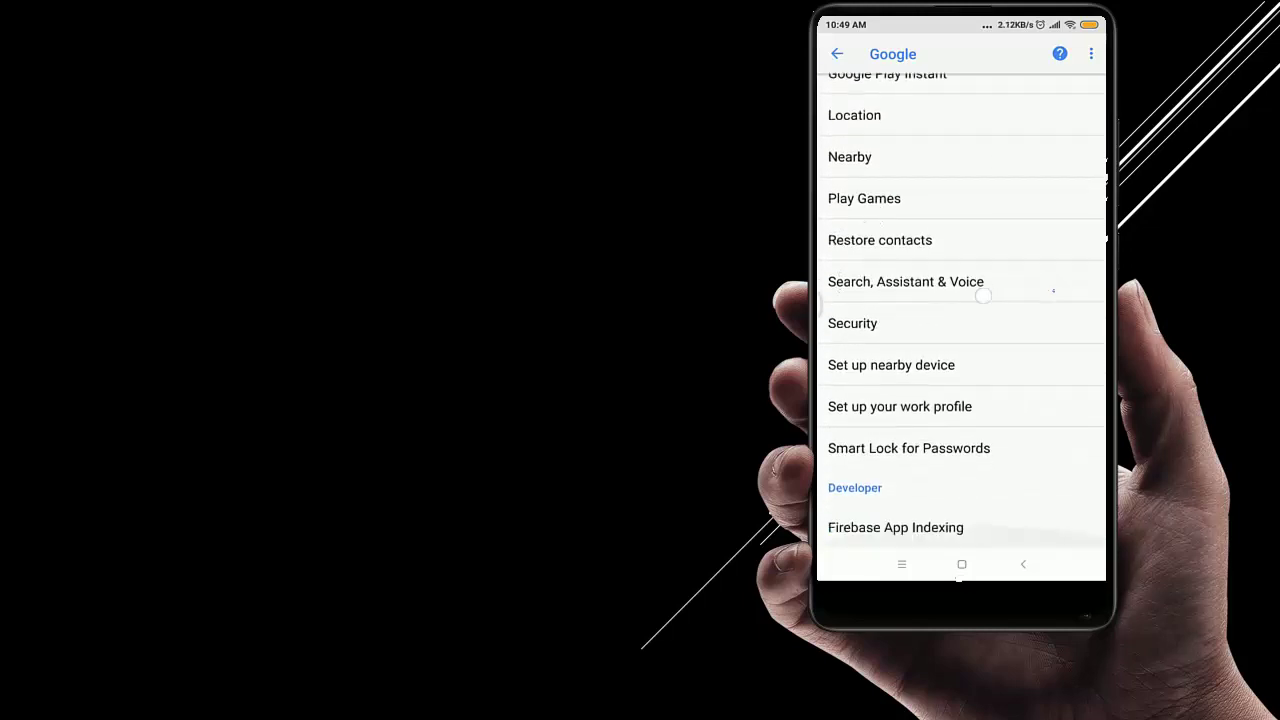
pyautogui.scroll(1, 986, 285)
pyautogui.scroll(5, 995, 320)
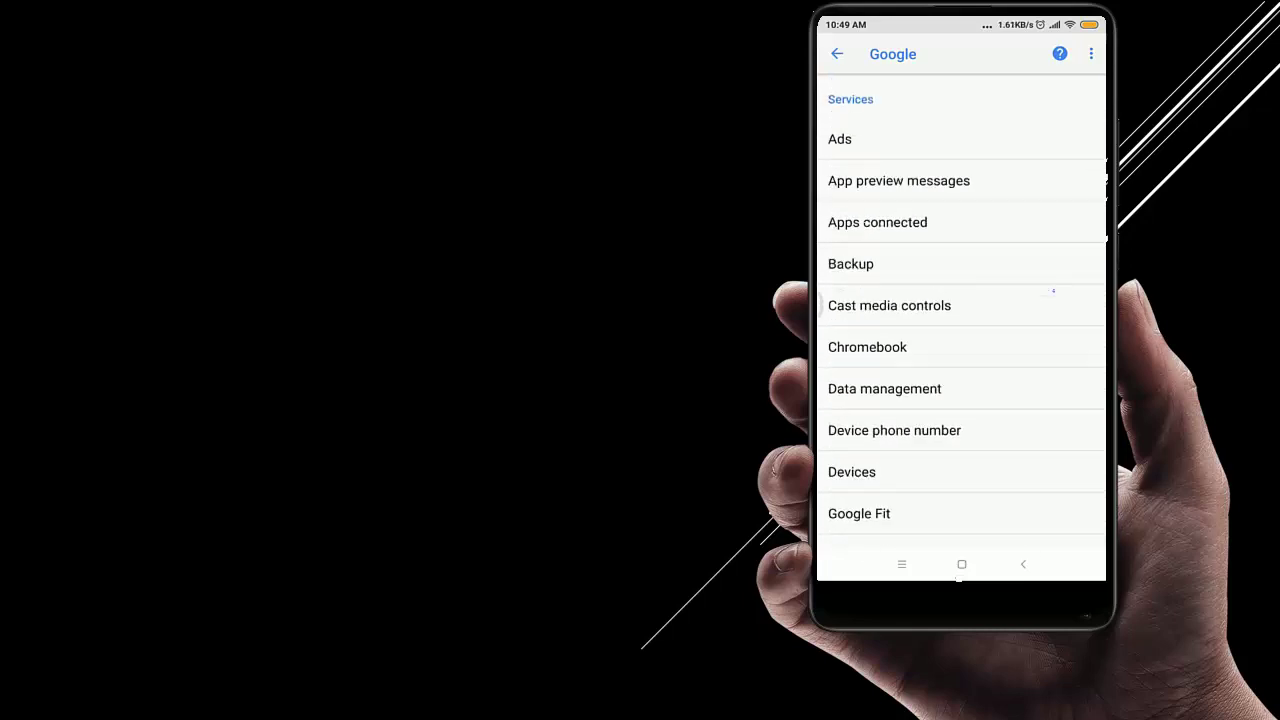
pyautogui.scroll(2, 1009, 362)
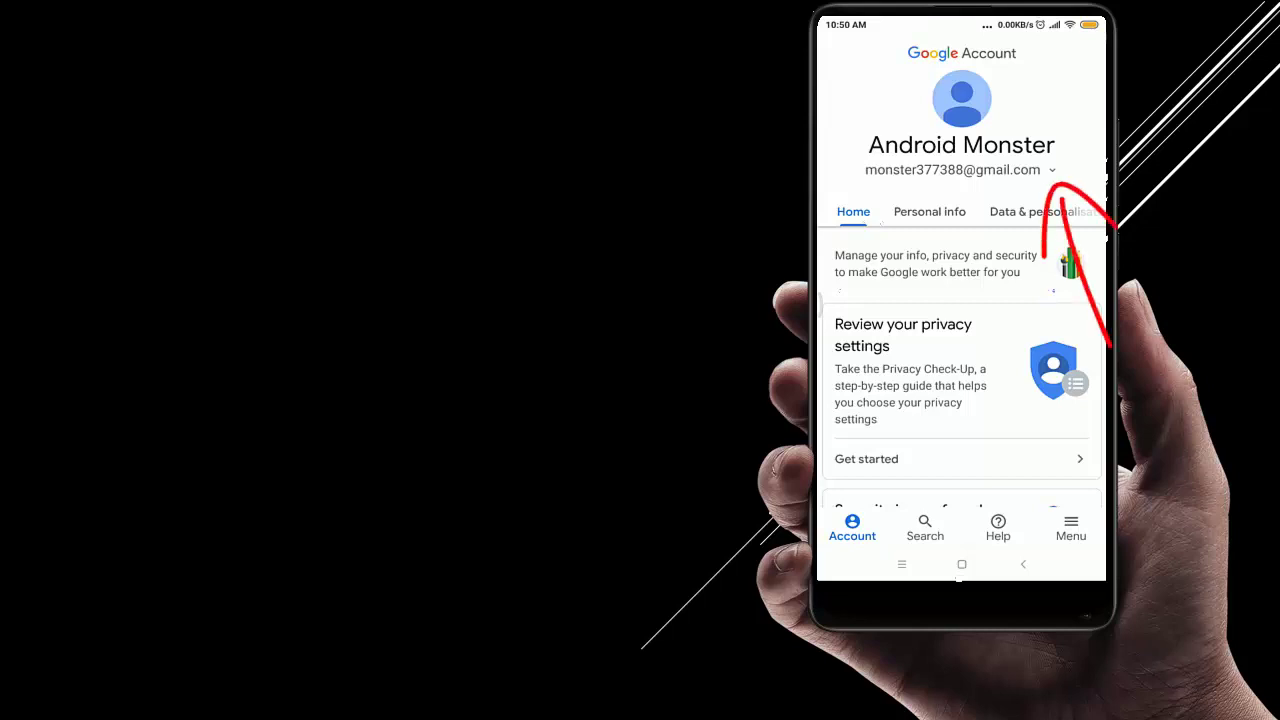
pyautogui.click(1051, 169)
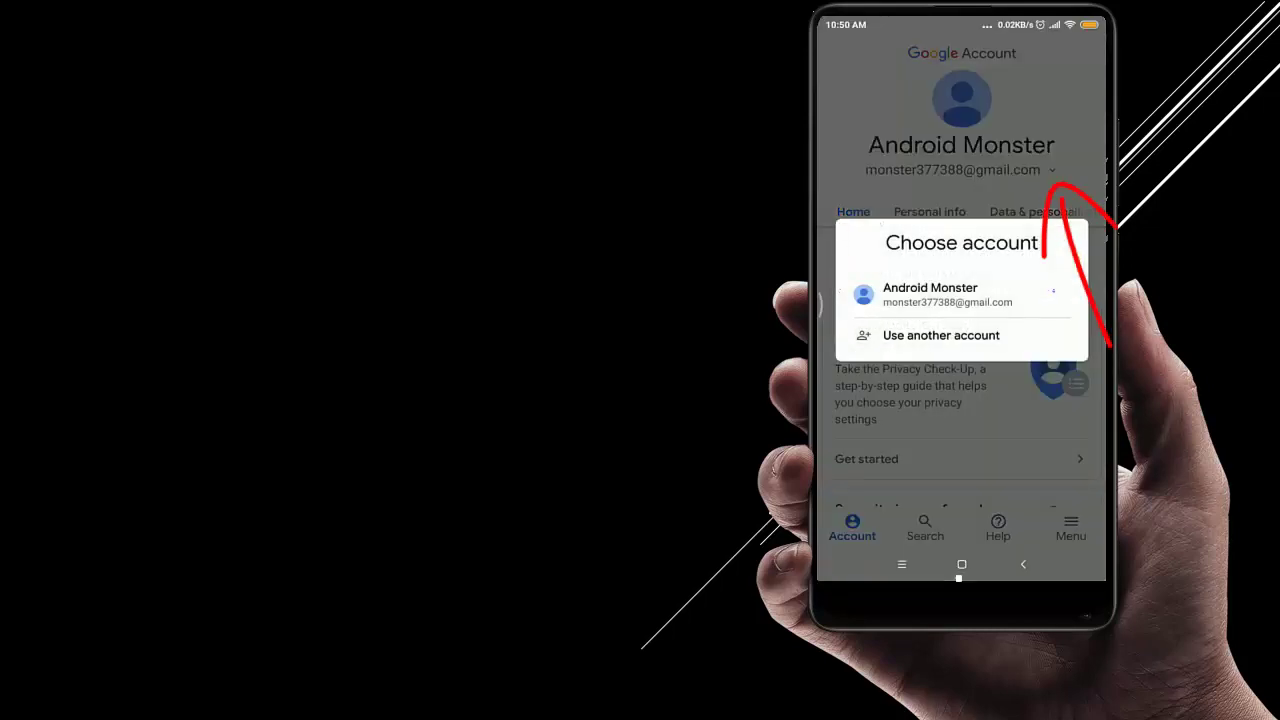
pyautogui.click(1051, 166)
pyautogui.click(1051, 169)
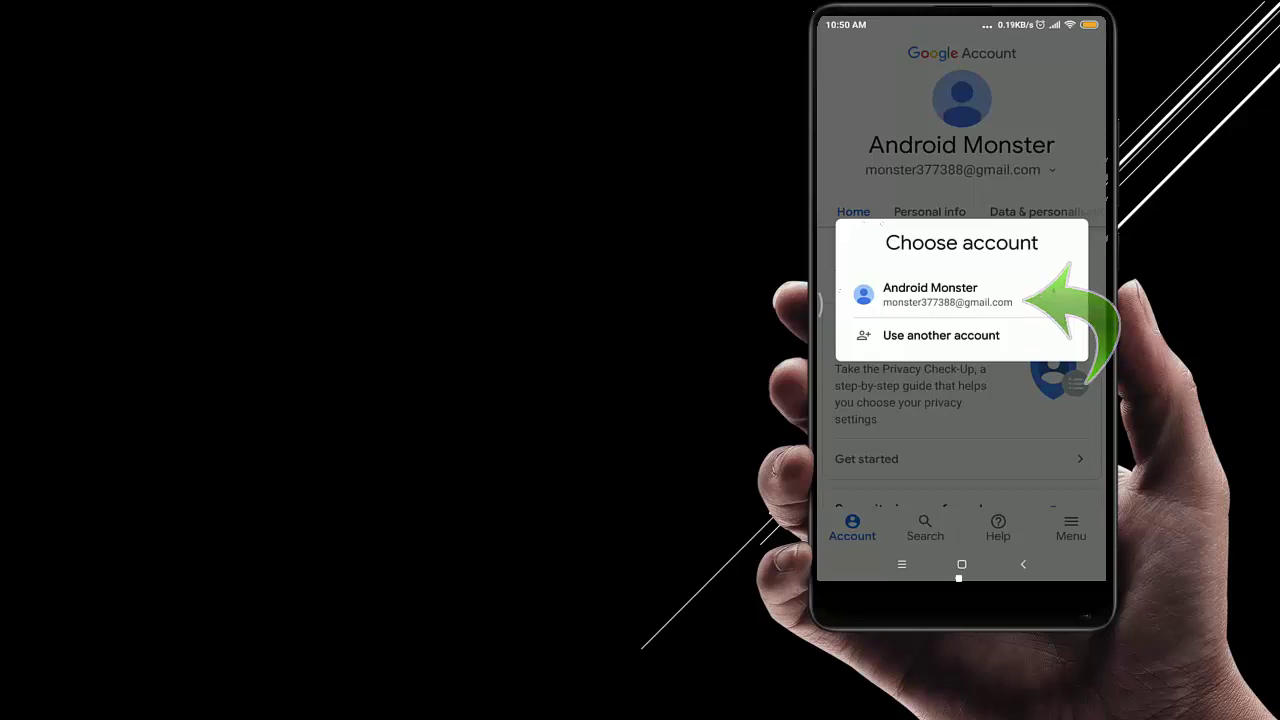
pyautogui.click(944, 293)
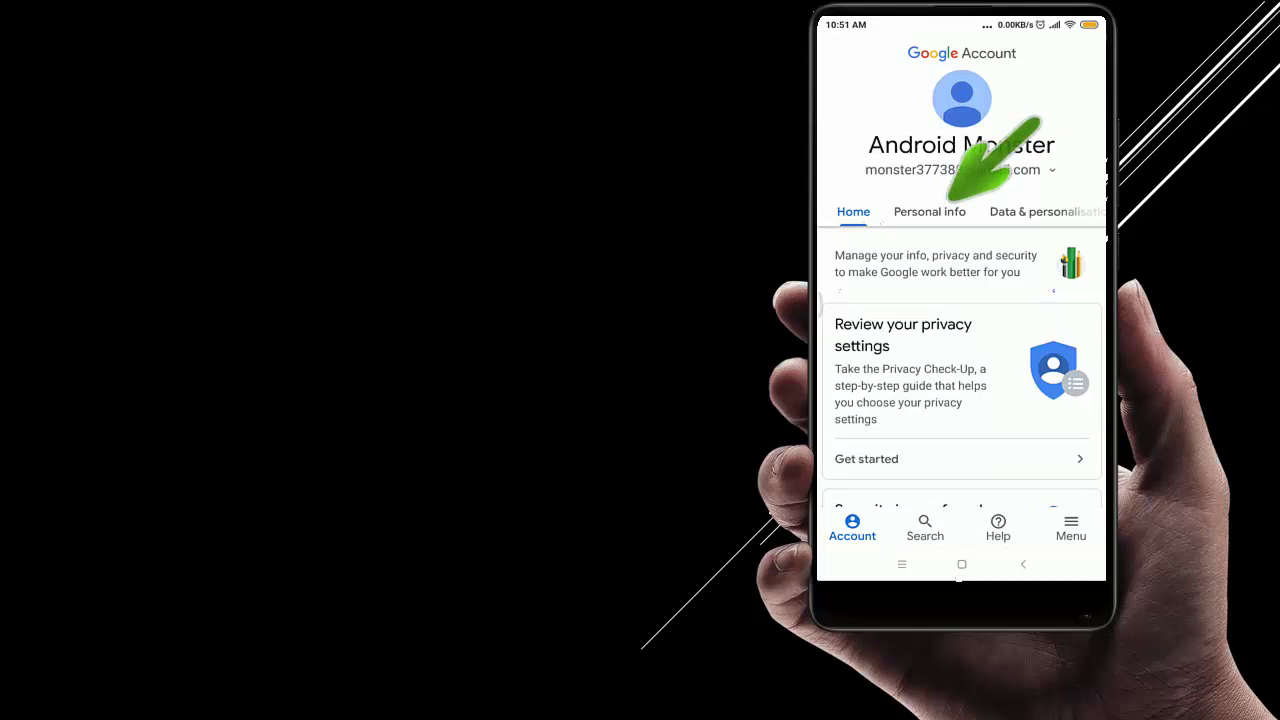
# Go to Personal info and scroll down to the Password row.
pyautogui.click(929, 211)
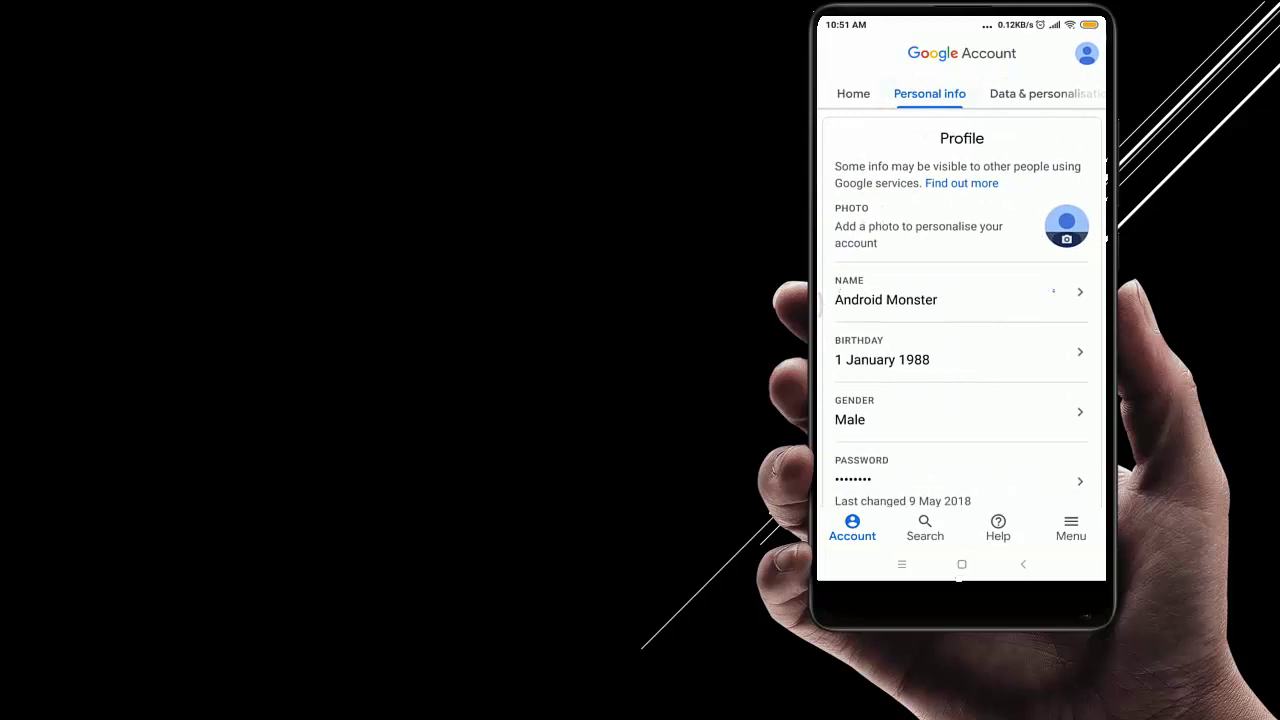
pyautogui.scroll(-3, 983, 337)
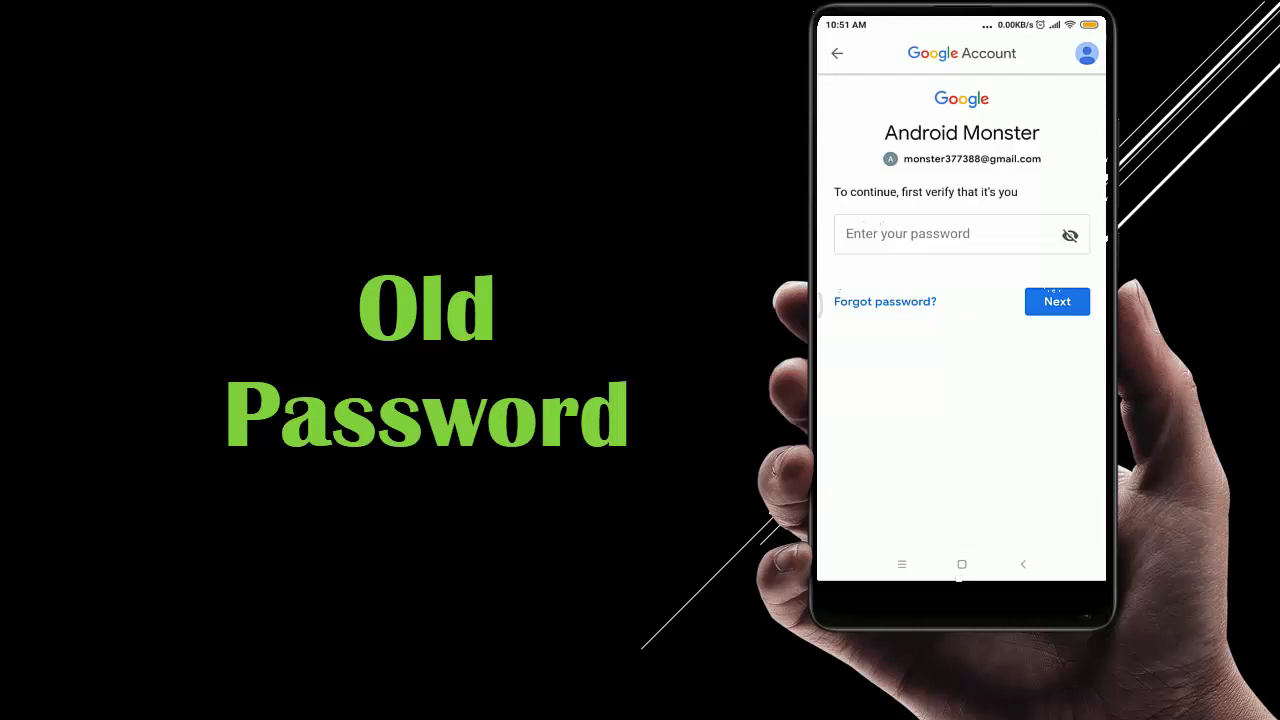
# Enter the current account password in the verification field.
pyautogui.click(944, 233)
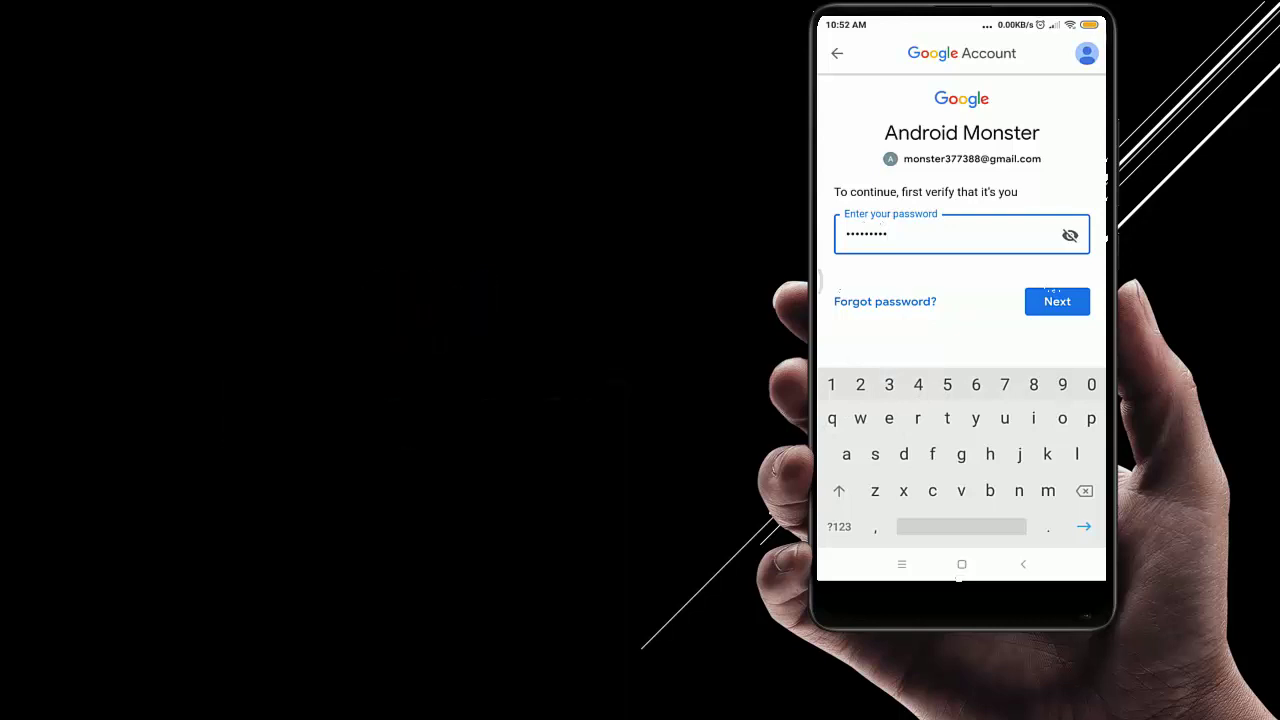
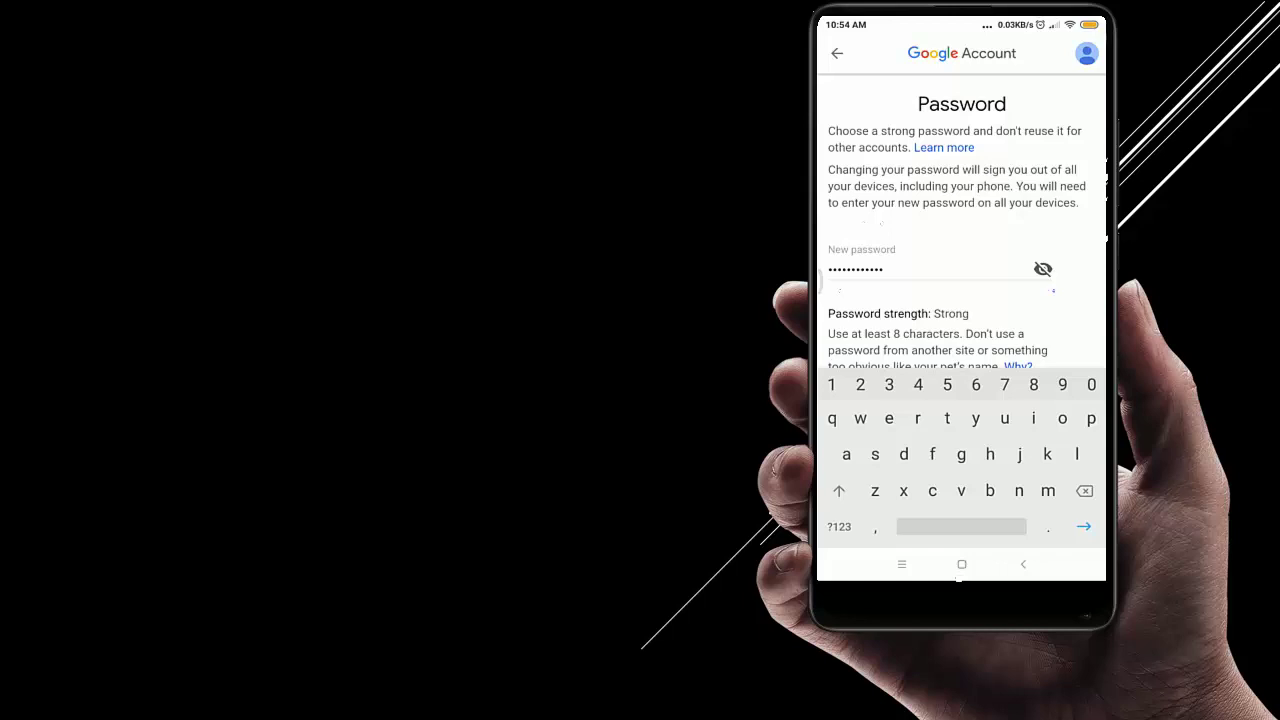
# Enter a new password rated Strong and bring up the Confirm new password field.
pyautogui.moveTo(995, 313); pyautogui.dragTo(995, 266)
pyautogui.click(930, 346)
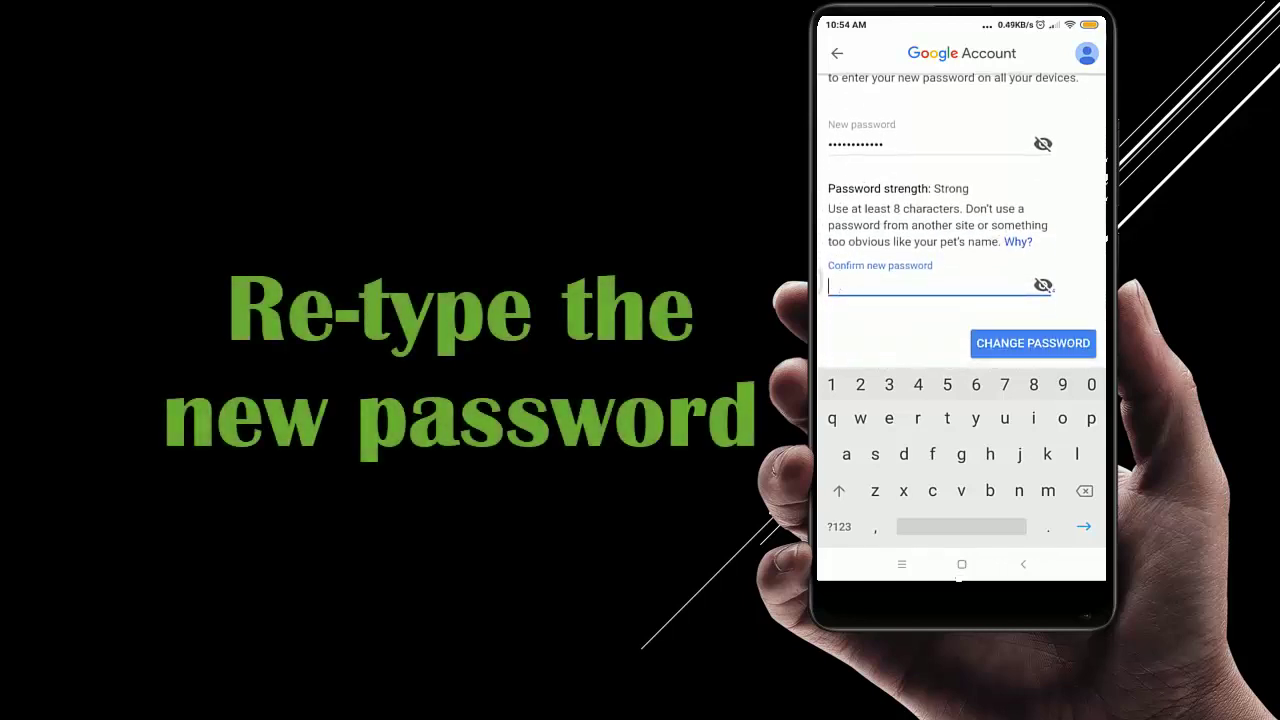
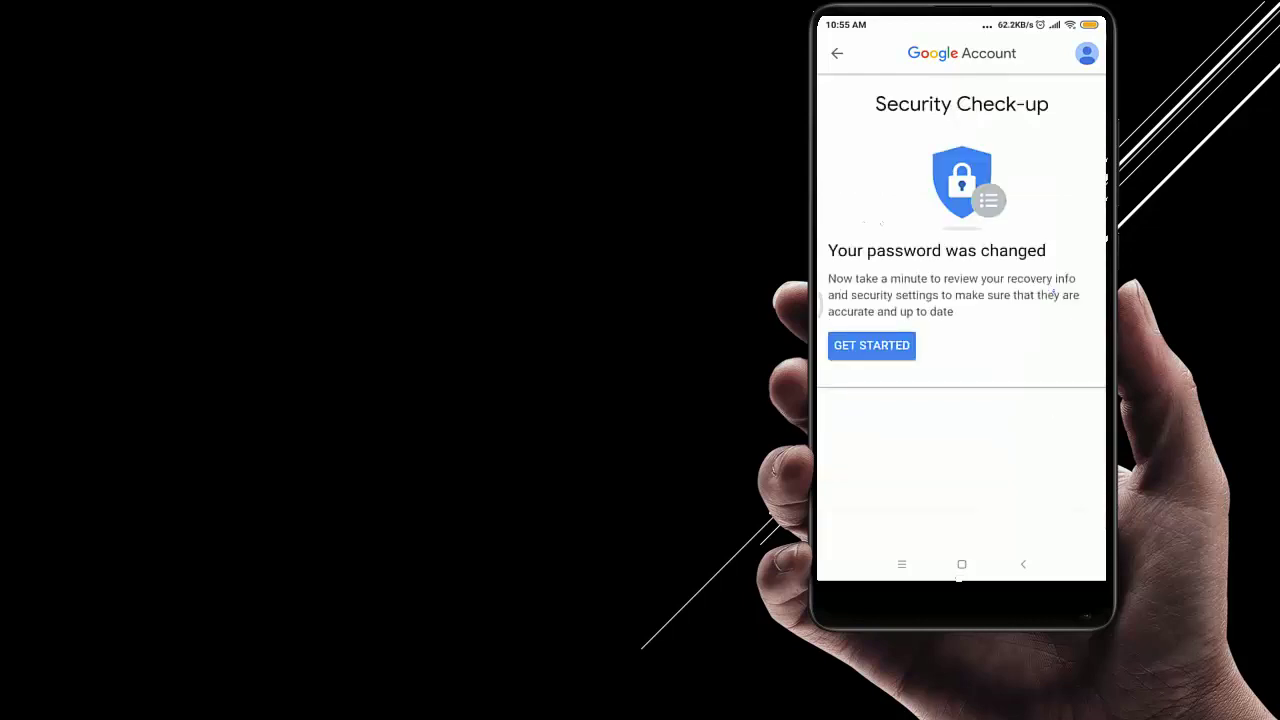
# Start the Security Checkup, which reports no issues found.
pyautogui.click(871, 345)
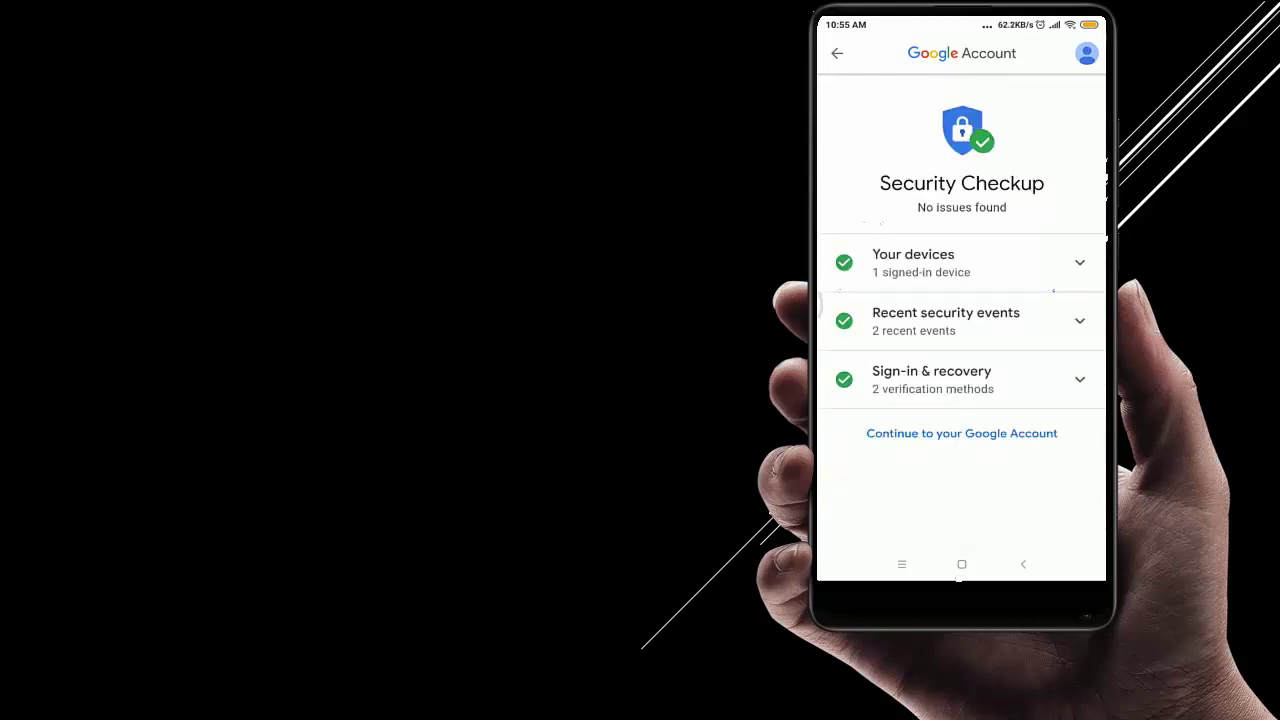